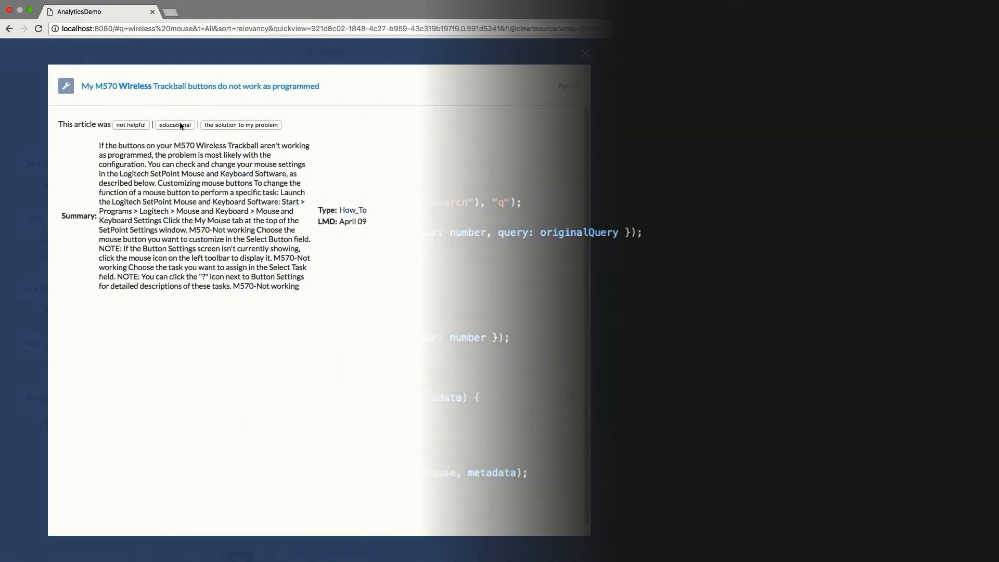
- Expand the custom data of the last recorded event, and rate the article "not helpful" to inspect the request it sends
scroll(801, 473, "down", 5)
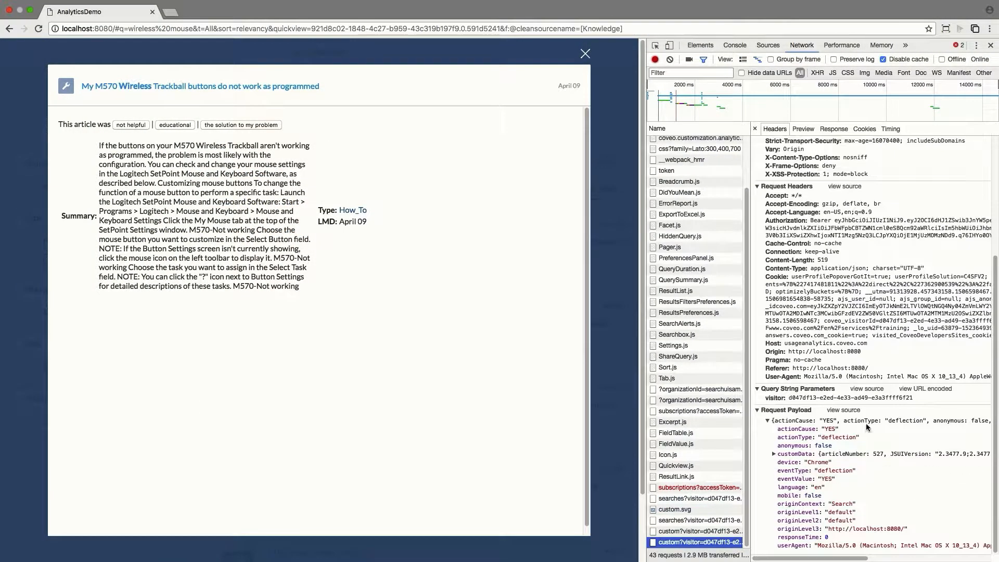
left_click(774, 453)
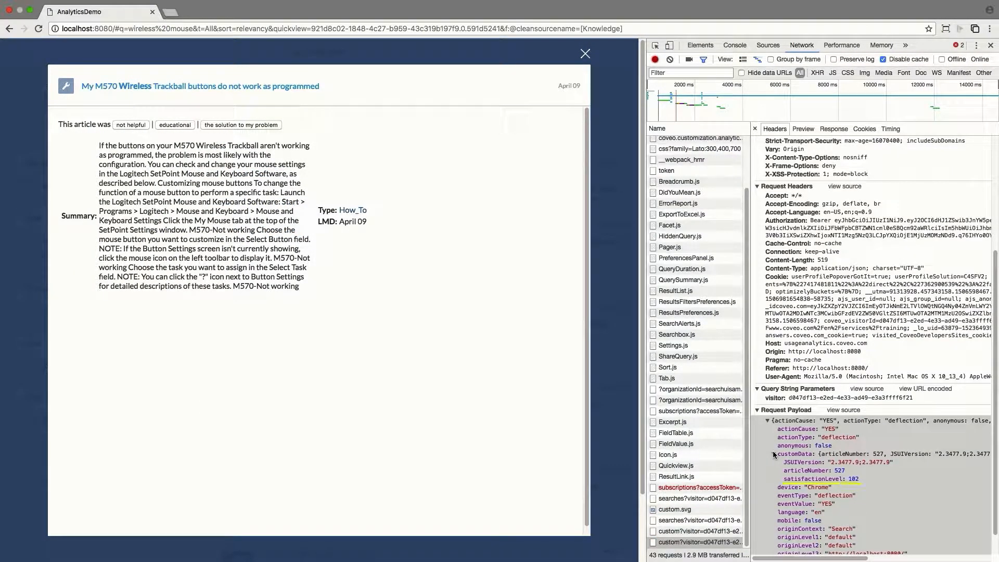
left_click(130, 125)
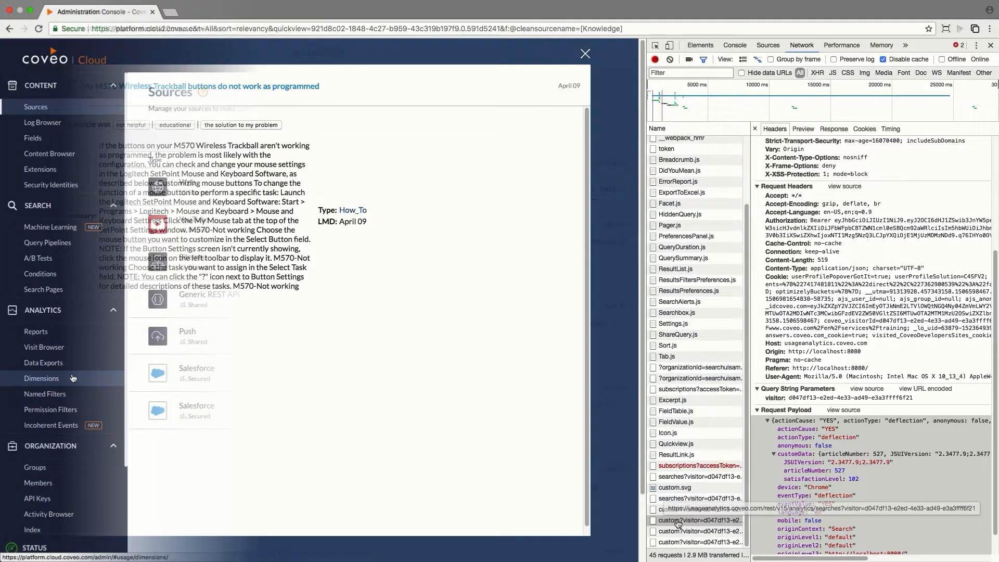
left_click(692, 542)
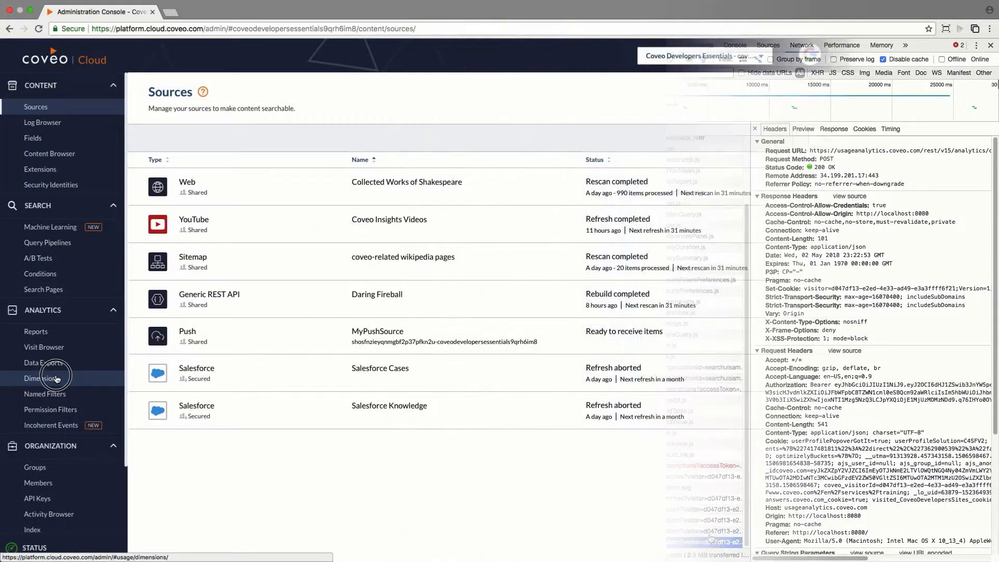
- Start a new usage analytics dimension in the Coveo administration console and name it Article Number
left_click(57, 379)
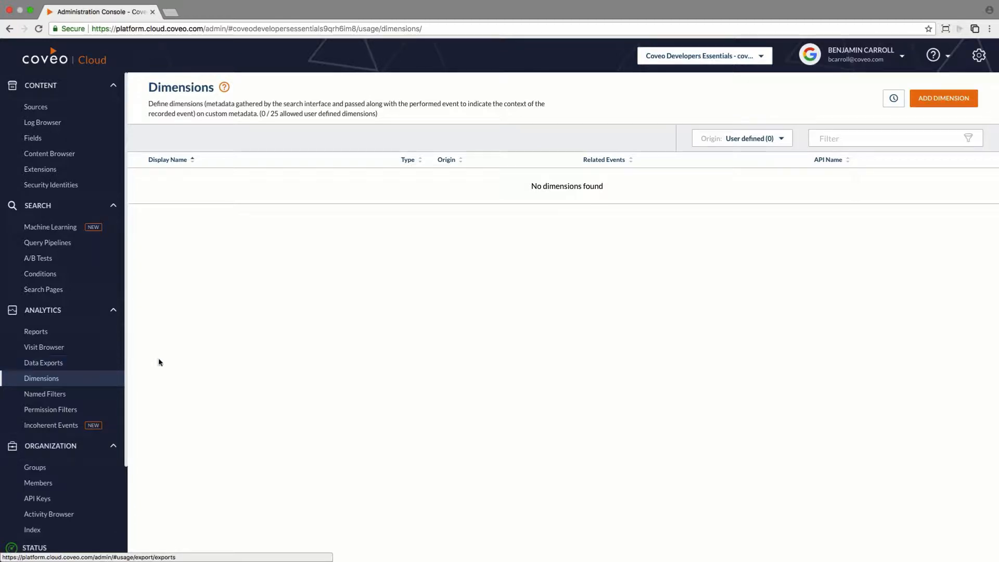
left_click(941, 102)
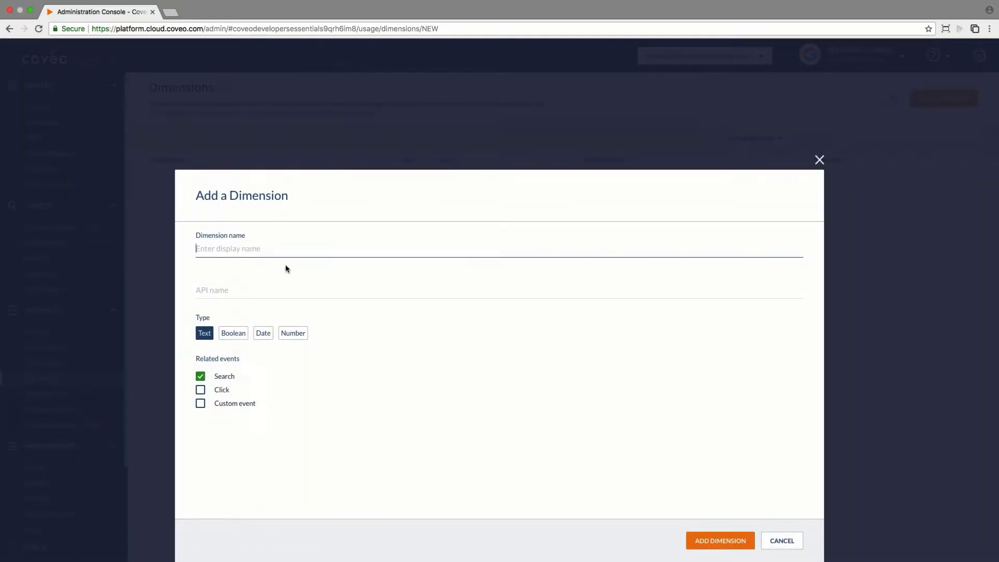
type("Article Number")
key("Tab")
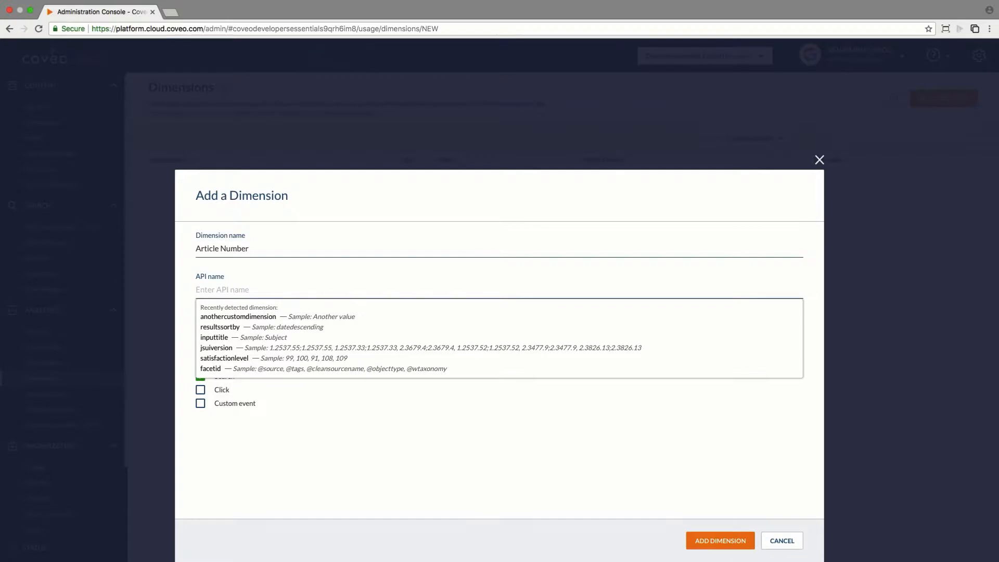
- Relate the Article Number dimension only to Custom event and set its type to Number
left_click(203, 382)
left_click(200, 376)
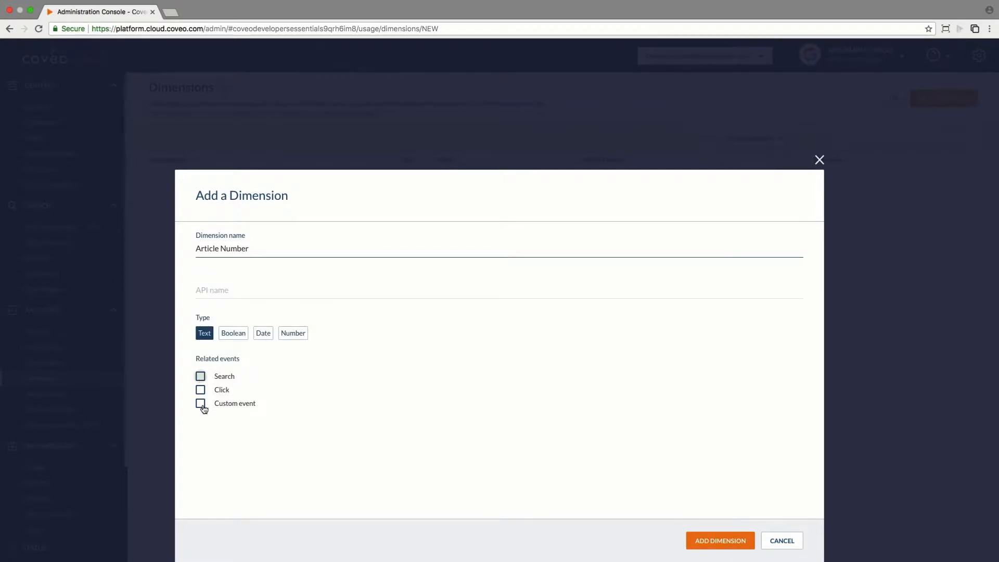
left_click(203, 408)
left_click(298, 336)
- Compare the suggested API names by switching the related event from Custom event to Search and back
left_click(265, 292)
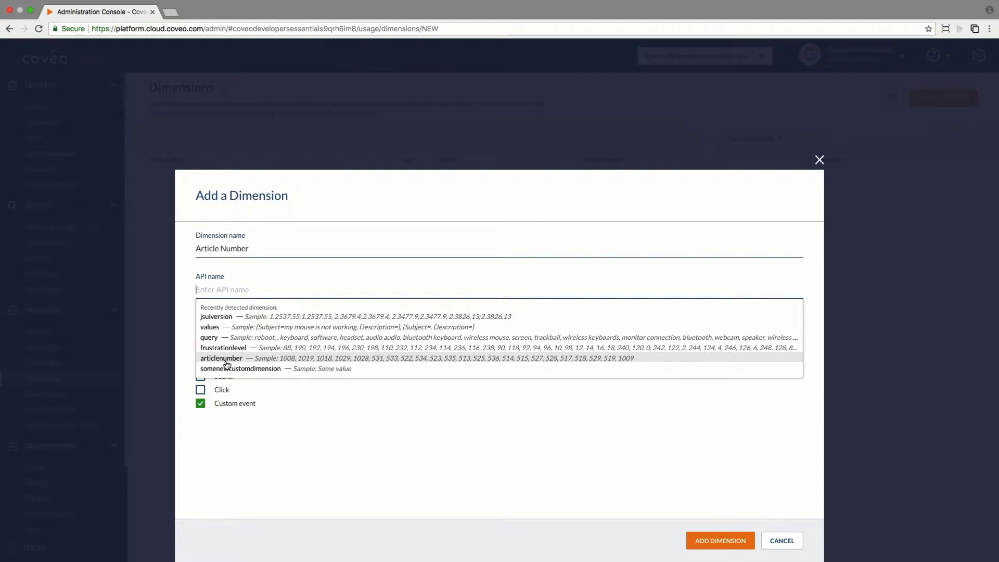
left_click(267, 391)
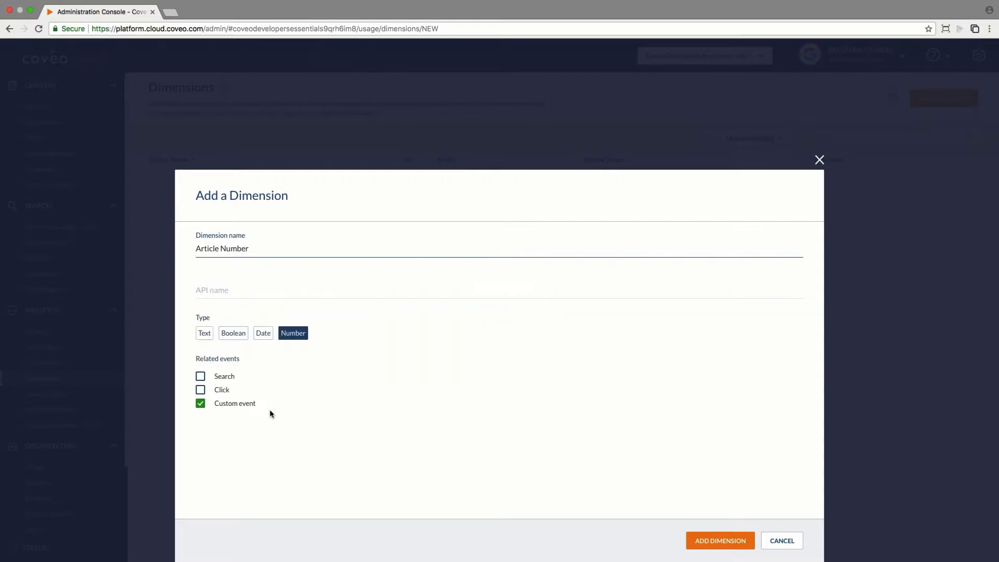
left_click(200, 404)
left_click(201, 377)
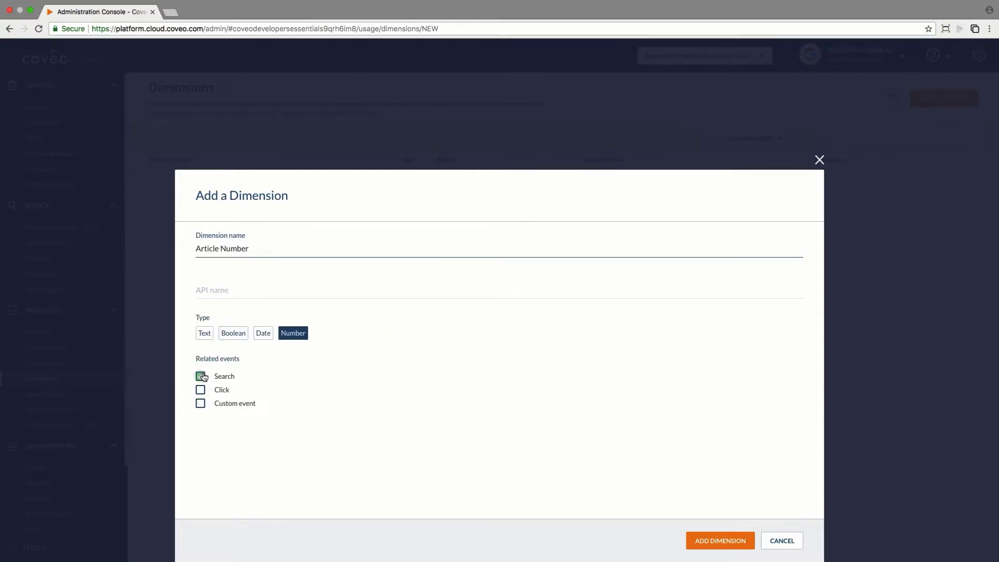
left_click(221, 288)
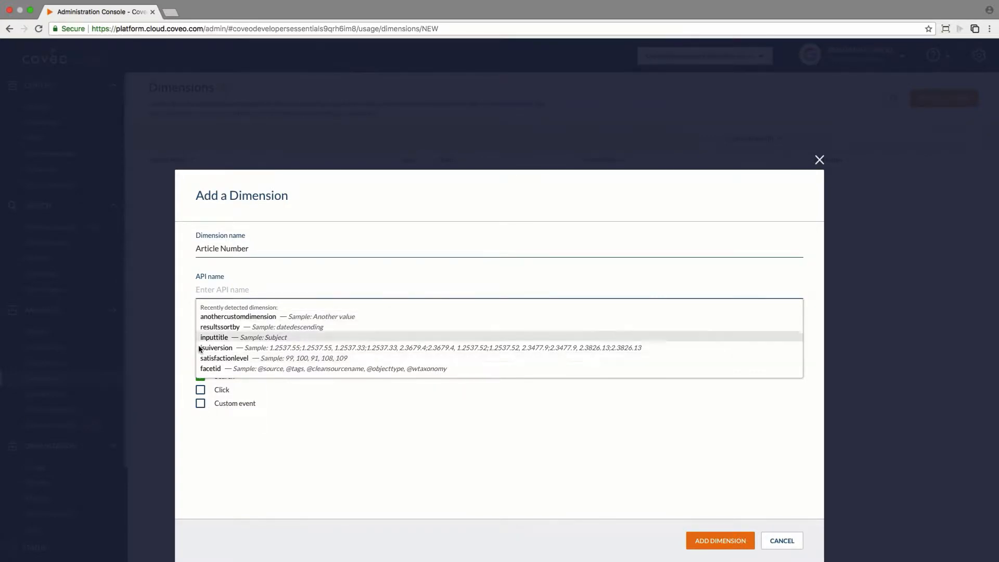
left_click(200, 404)
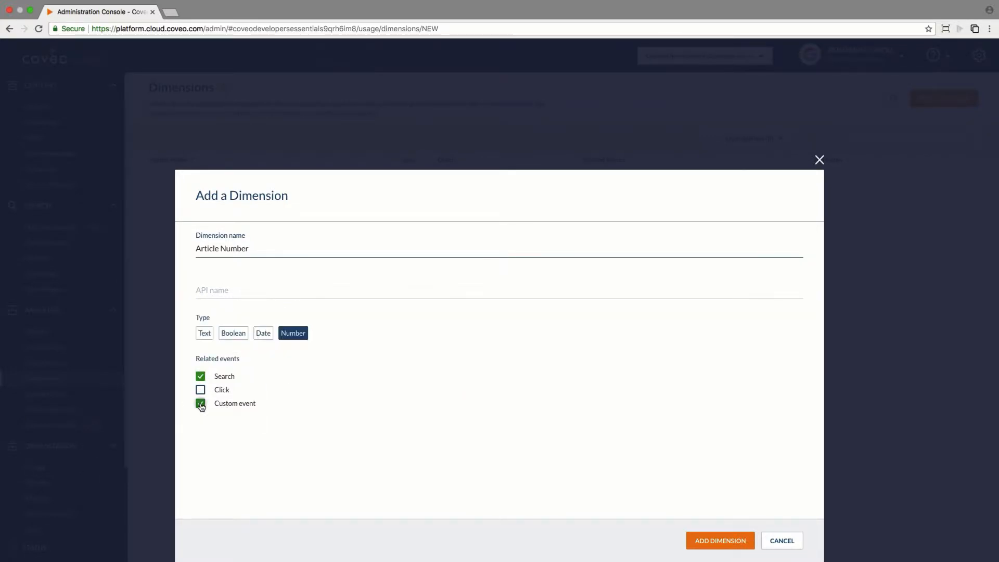
left_click(201, 376)
- Choose articlenumber as the API name and add the Article Number dimension
left_click(212, 295)
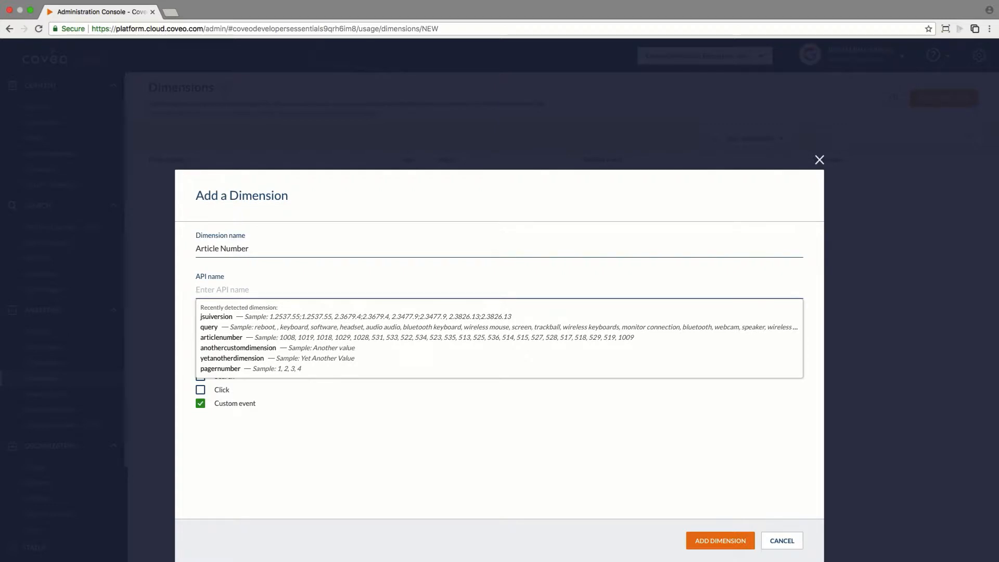
left_click(212, 337)
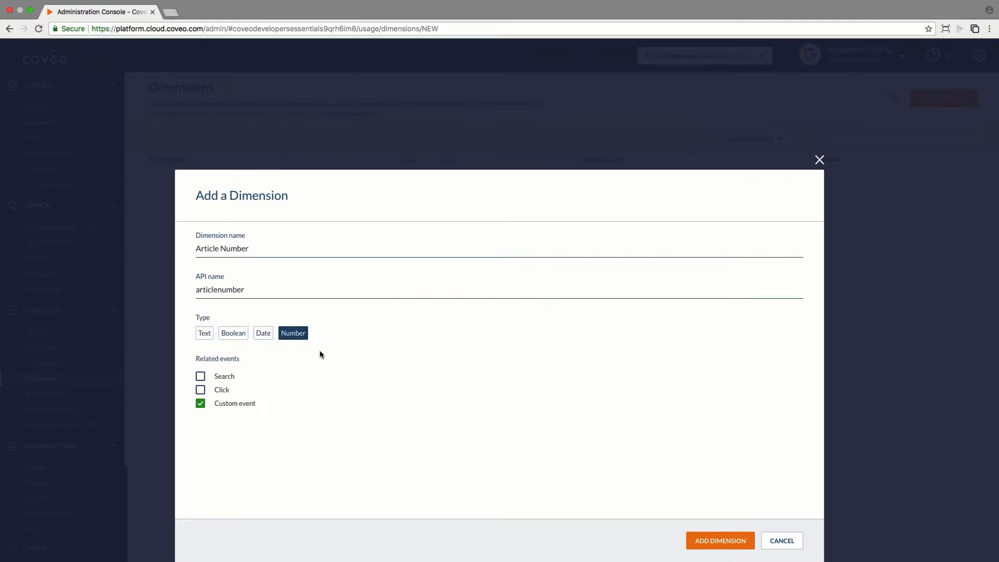
left_click(711, 544)
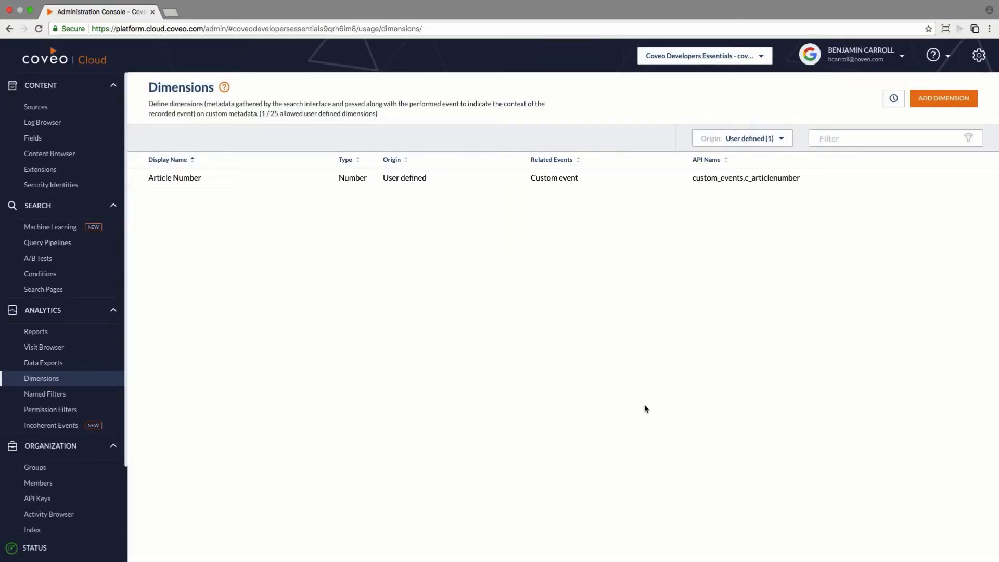
- Start a dimension named Satisfaction Level with type Number, related to Search, Click and Custom event
left_click(940, 102)
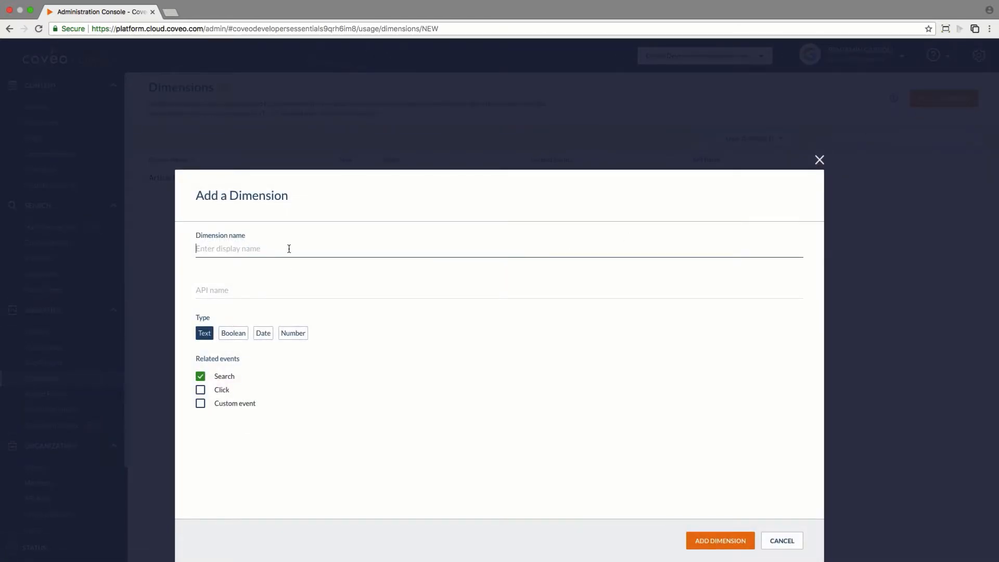
type("Satisfaction Level")
left_click(292, 335)
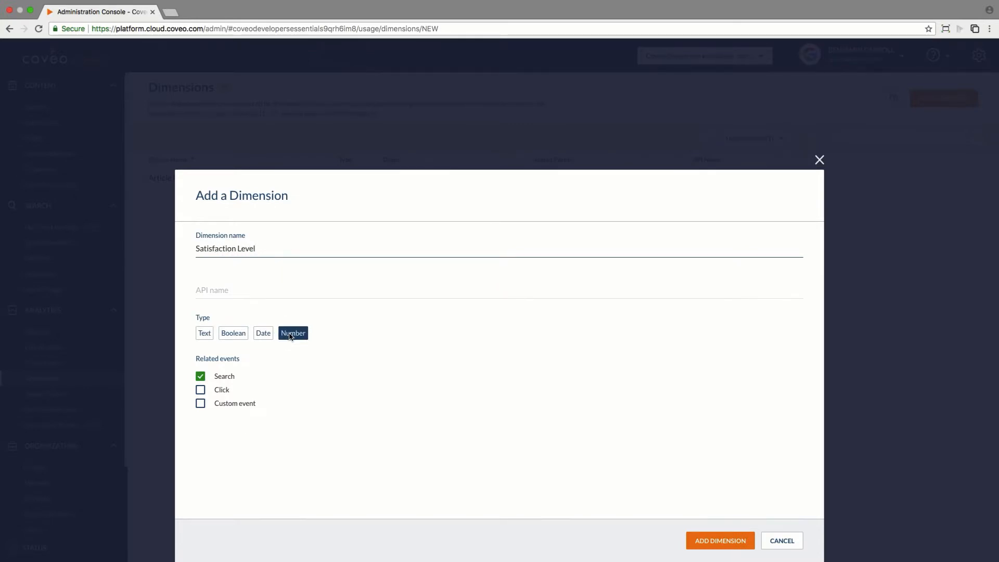
left_click(201, 393)
left_click(201, 404)
- Set the Satisfaction Level dimension's API name to satisfactionlevel and add the dimension
left_click(248, 287)
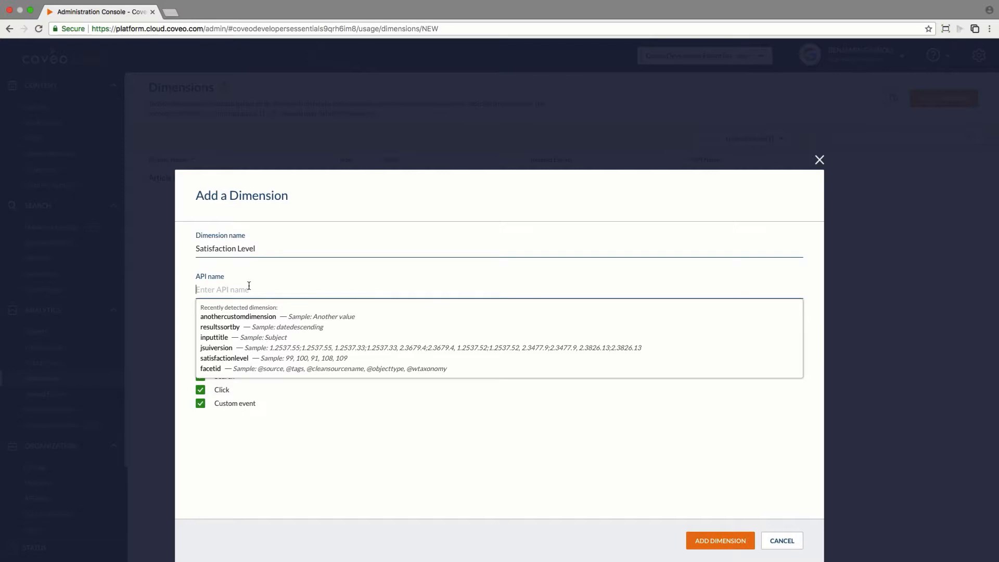
type("sati")
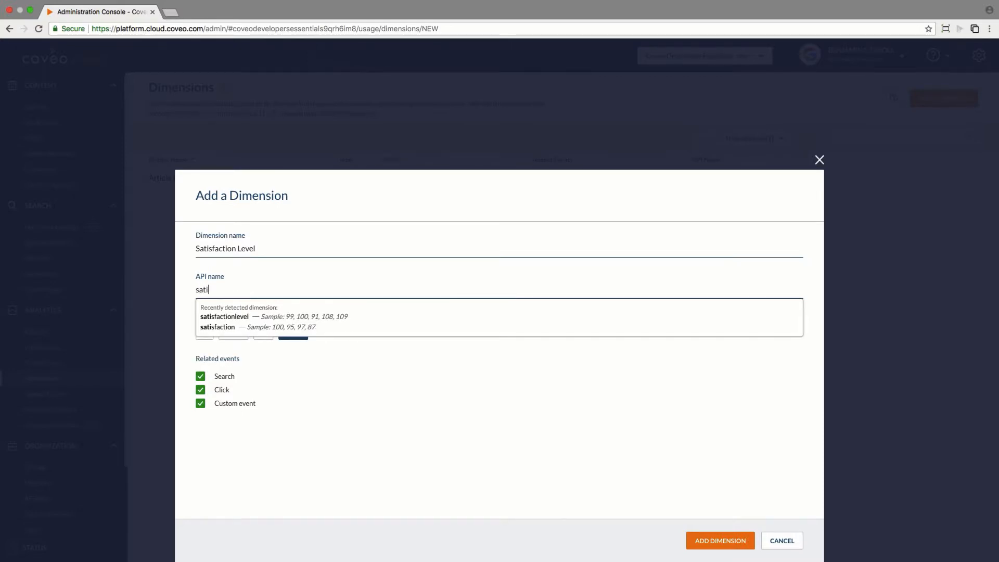
left_click(249, 319)
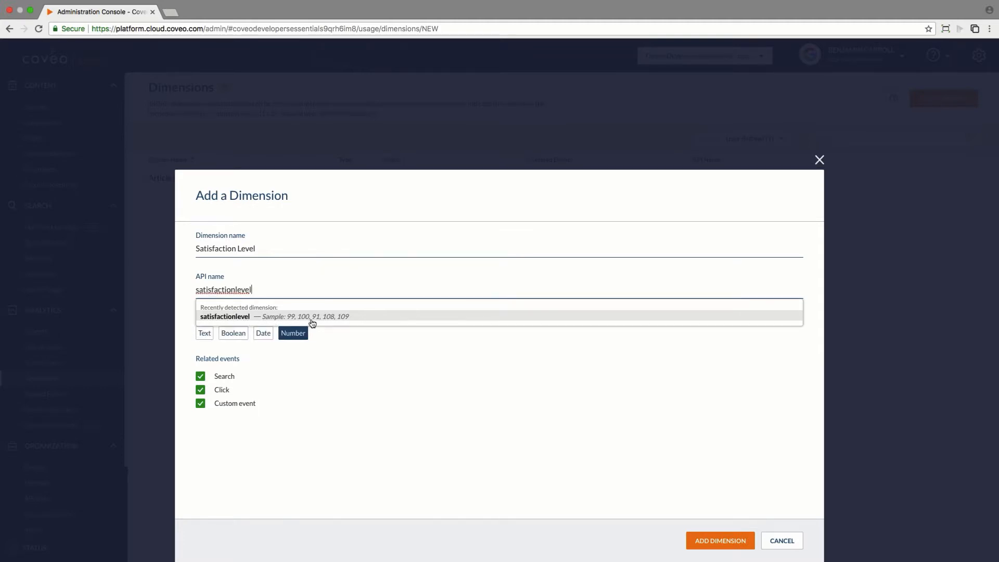
left_click(709, 542)
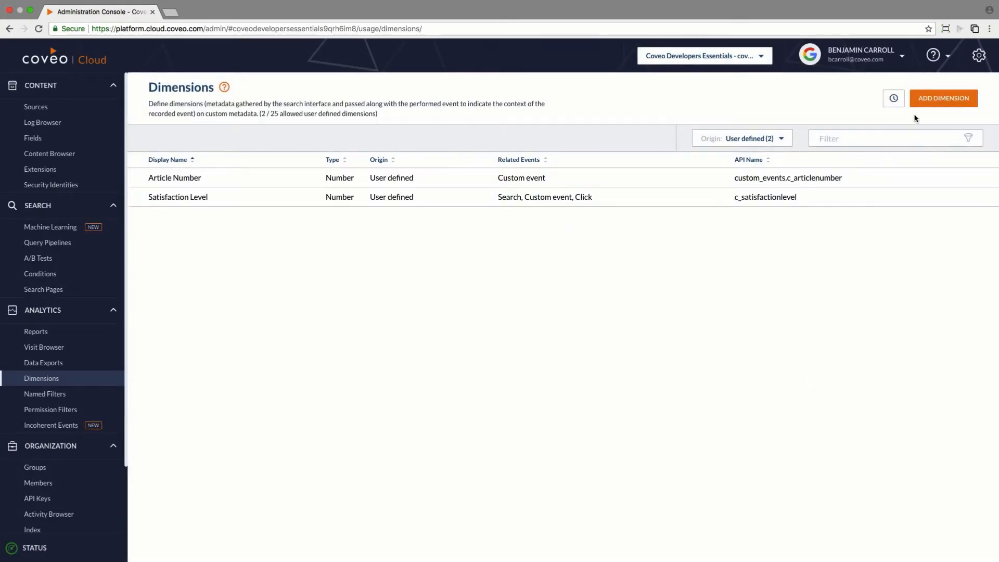
- Start another dimension named Query Text and relate it only to Custom event
left_click(934, 100)
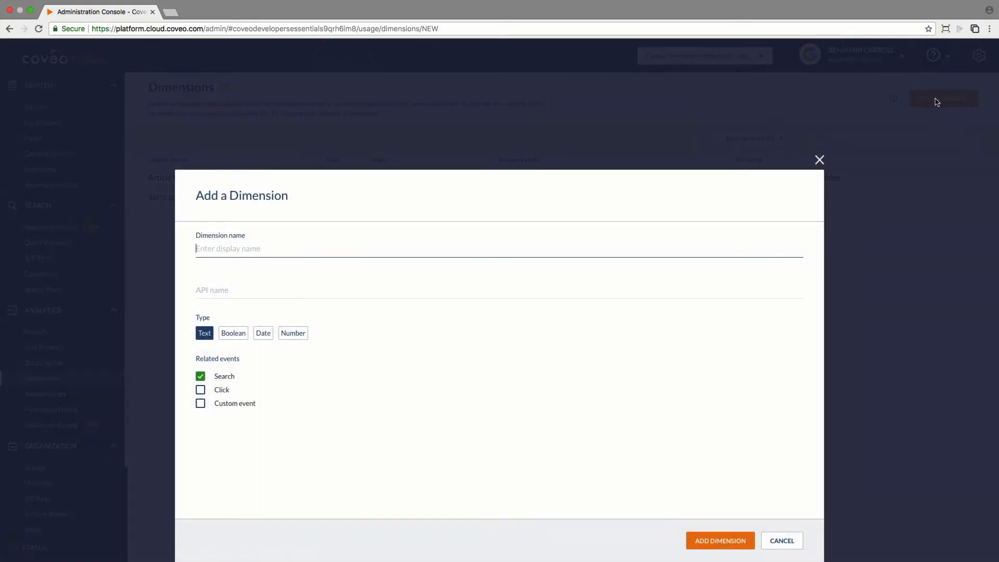
type("Query Text")
left_click(200, 404)
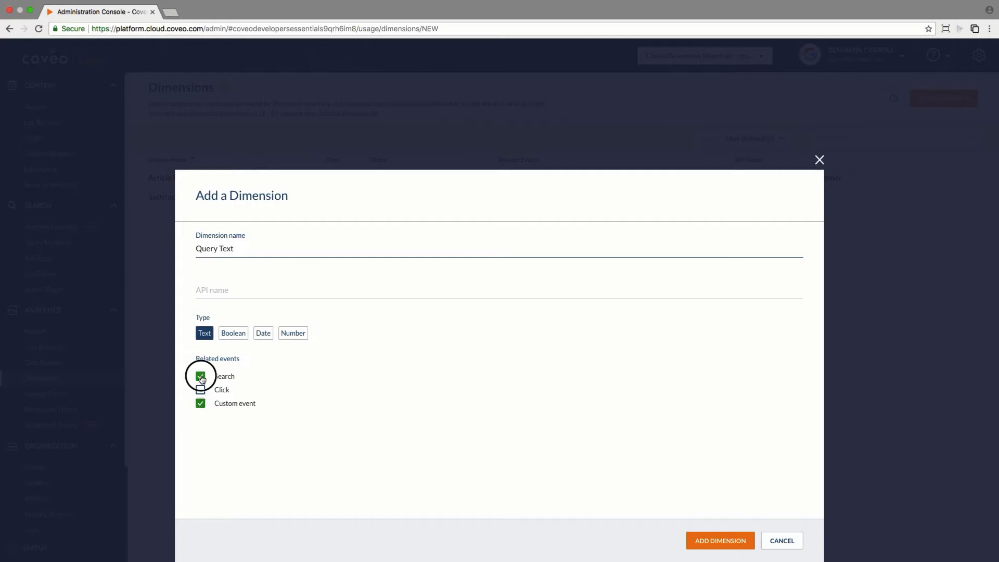
left_click(200, 376)
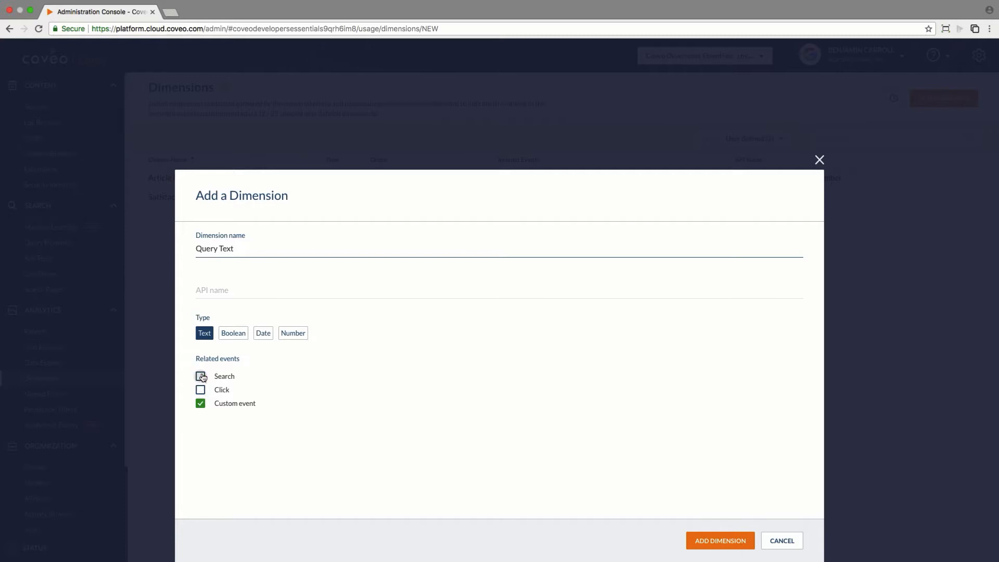
- Choose query as the API name and add the Query Text dimension
left_click(216, 294)
left_click(214, 339)
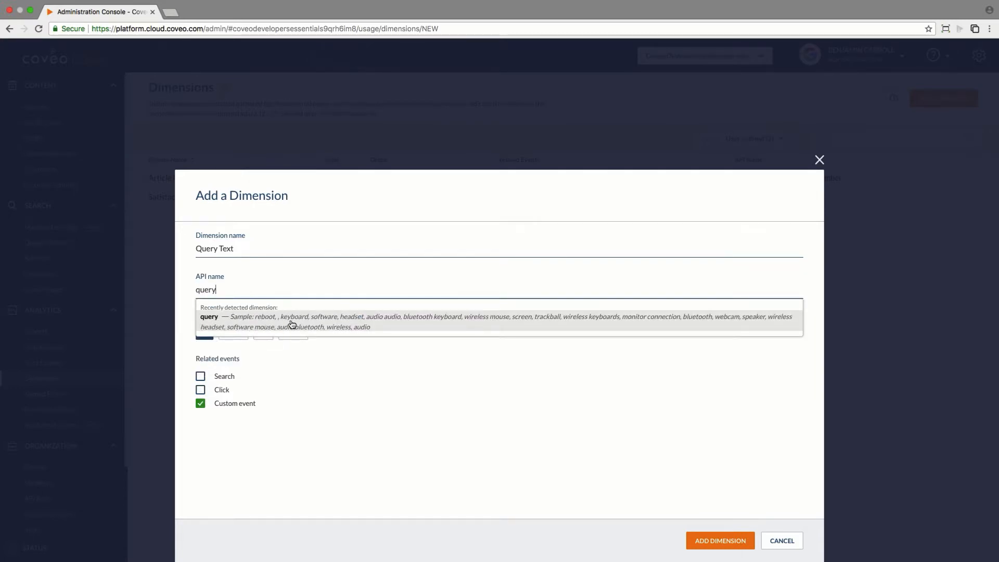
left_click(739, 539)
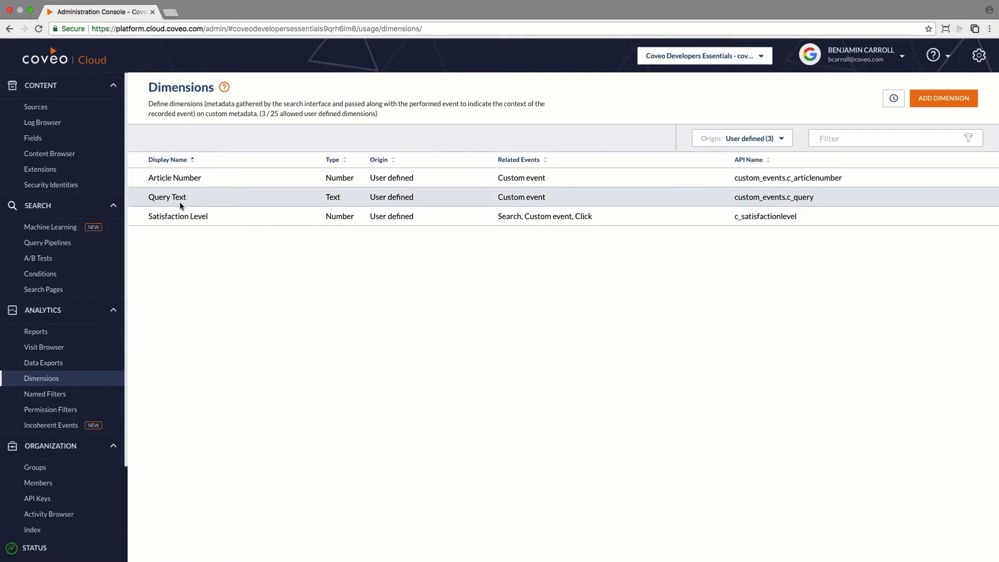
- Review the dimensions to export and add a data export of all content for 04/01/2018 to 05/01/2018
left_click(47, 364)
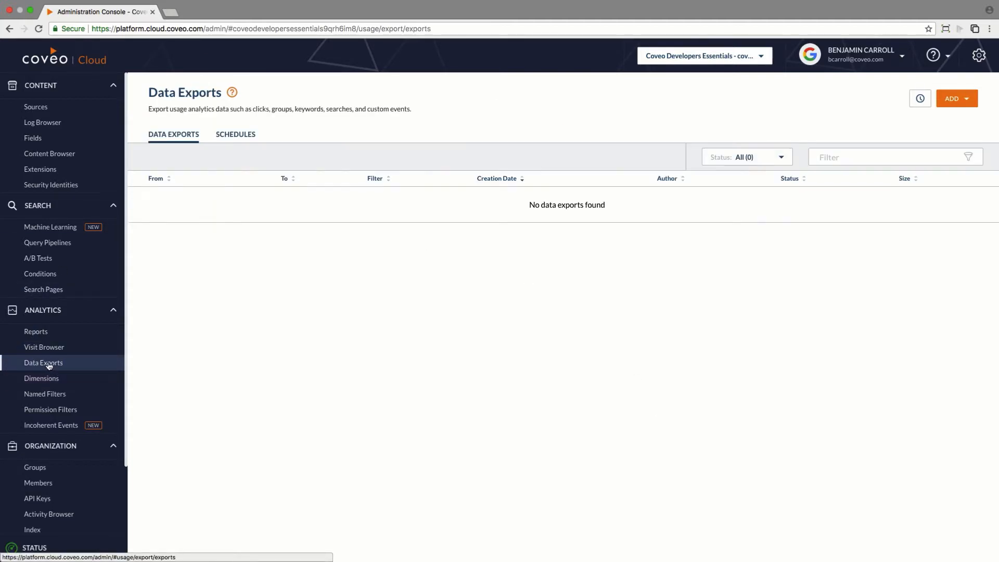
left_click(962, 98)
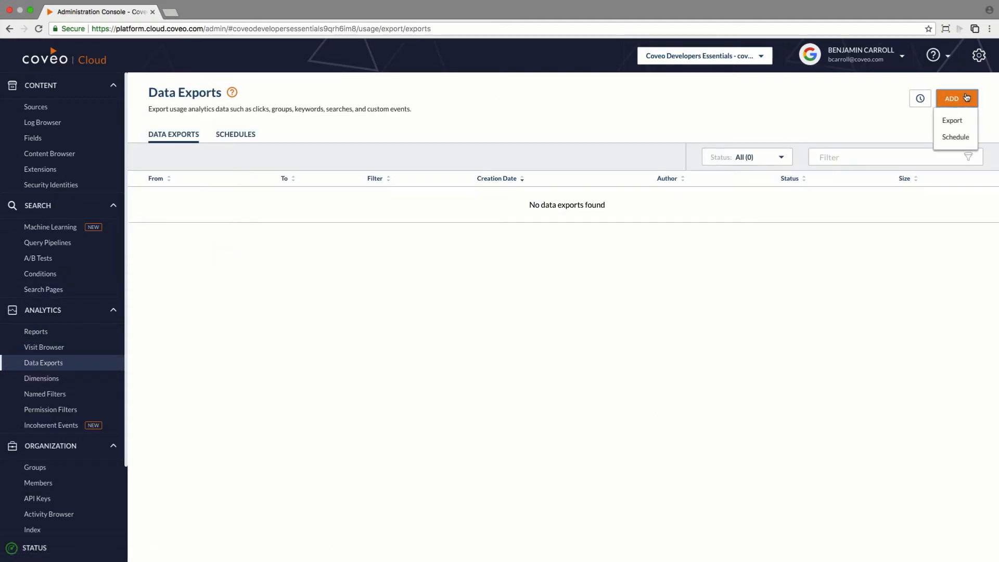
left_click(954, 121)
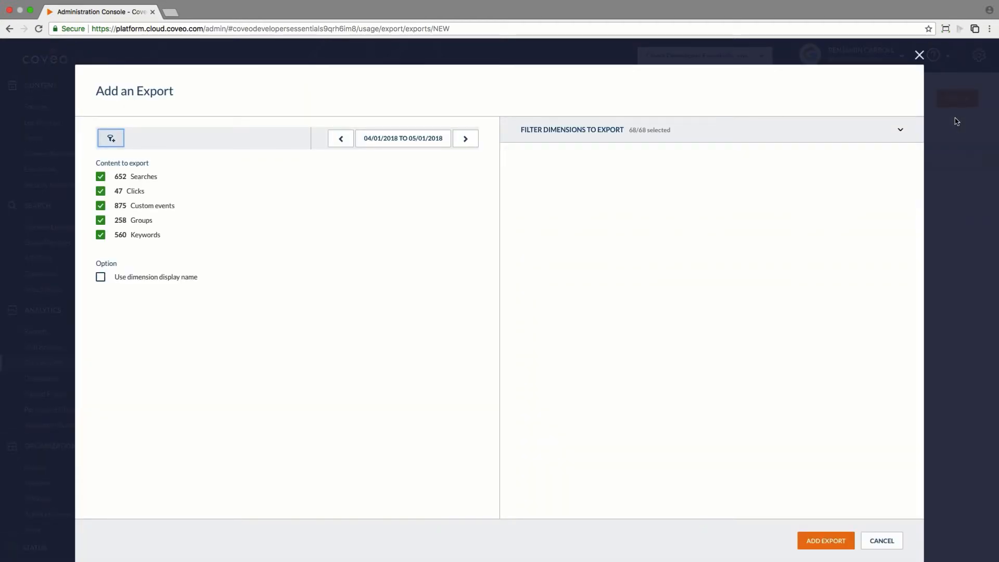
left_click(887, 130)
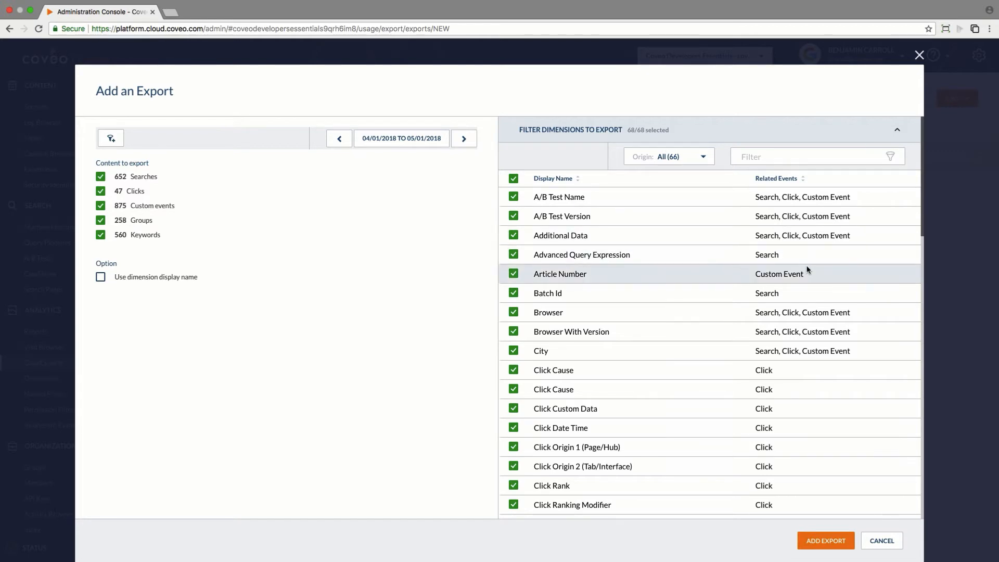
scroll(807, 269, "down", 5)
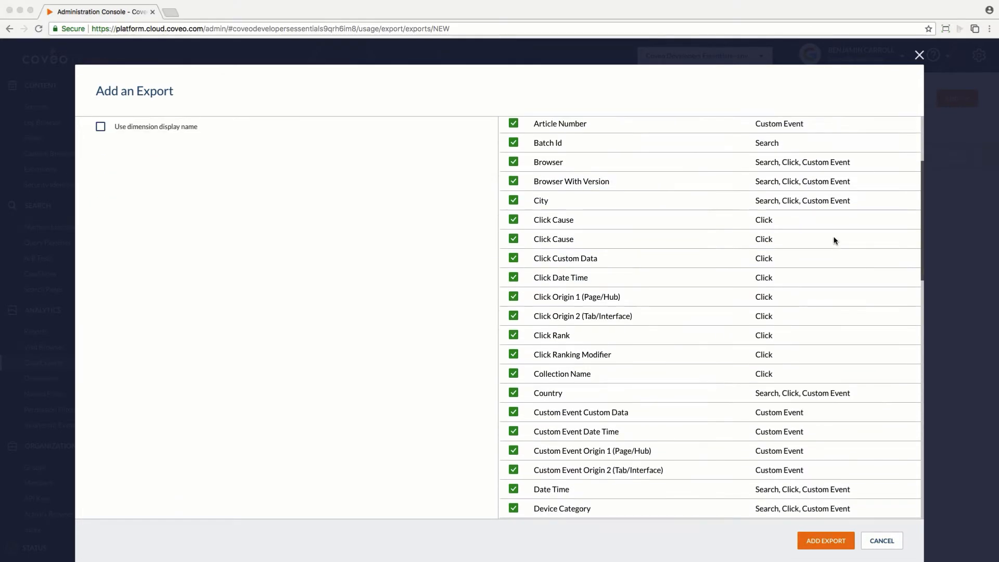
scroll(836, 242, "up", 5)
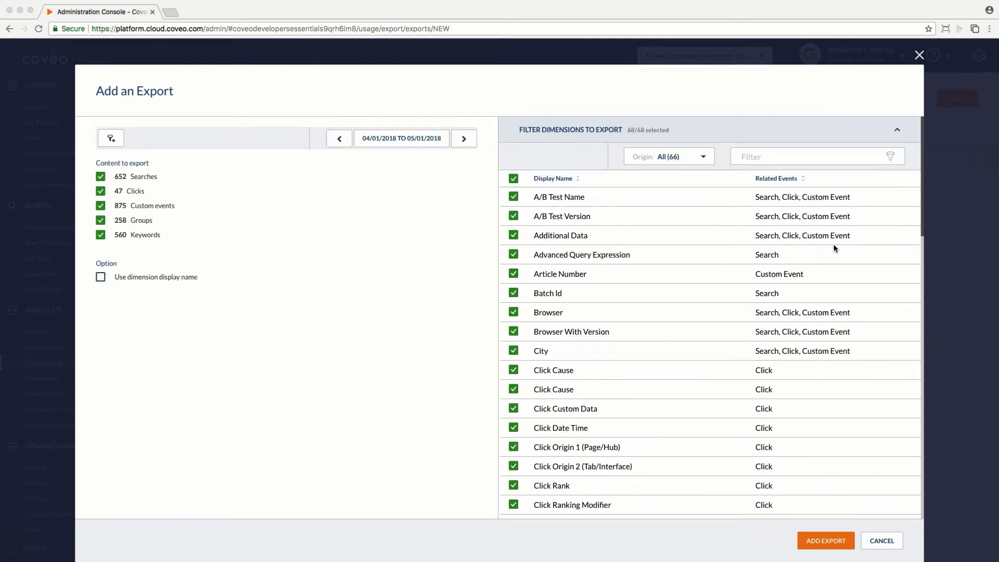
left_click(827, 541)
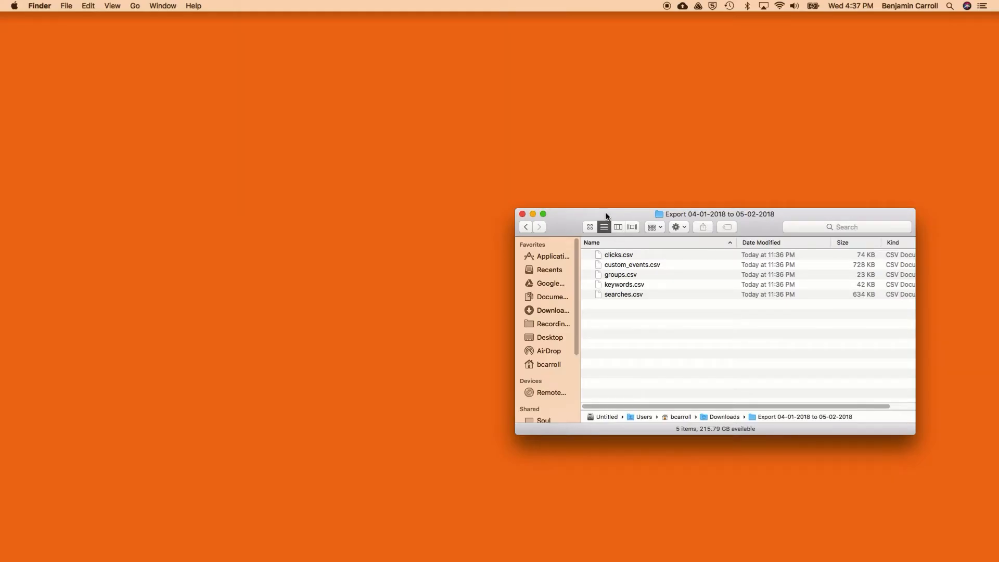
- Open clicks.csv from the downloaded export folder in Numbers and widen its window
left_click_drag(604, 213, 445, 205)
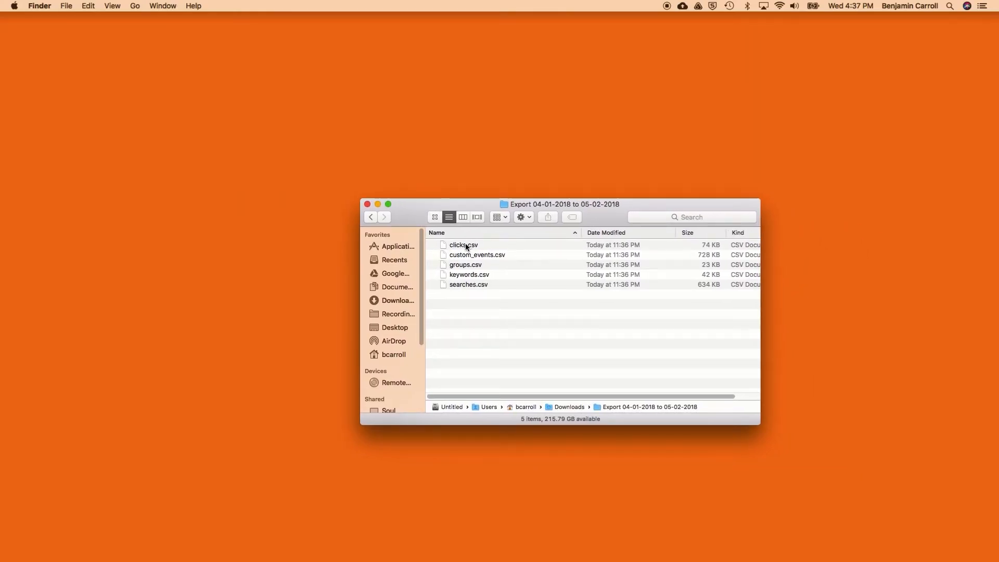
double_click(464, 246)
left_click(771, 31)
left_click_drag(824, 135, 982, 135)
- Find the customDatas column in the clicks sheet and examine the custom metadata recorded for each click
left_click_drag(270, 558, 321, 555)
left_click(484, 121)
left_click(483, 147)
left_click(476, 239)
left_click(501, 408)
key("super+f")
type("additioan")
left_click(432, 63)
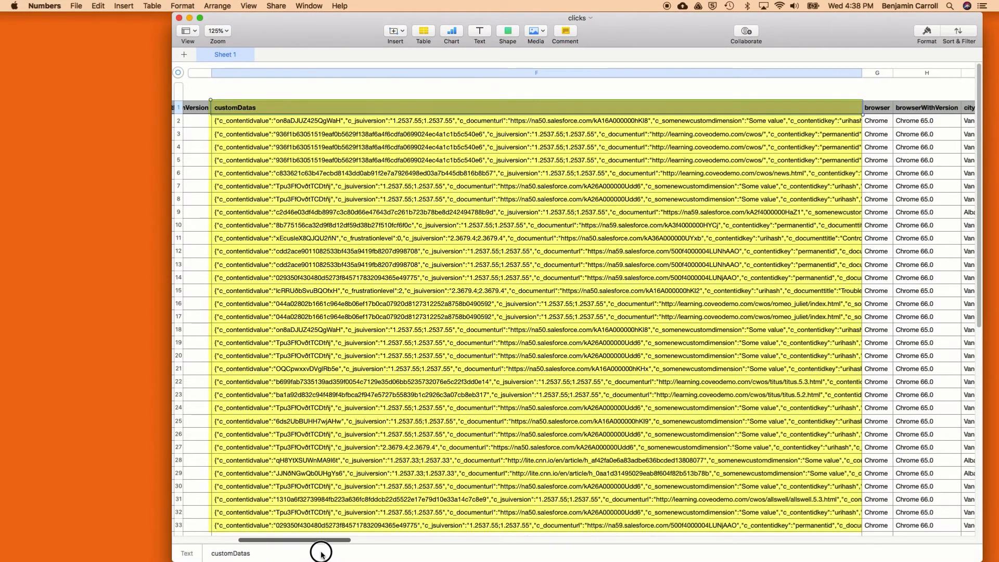